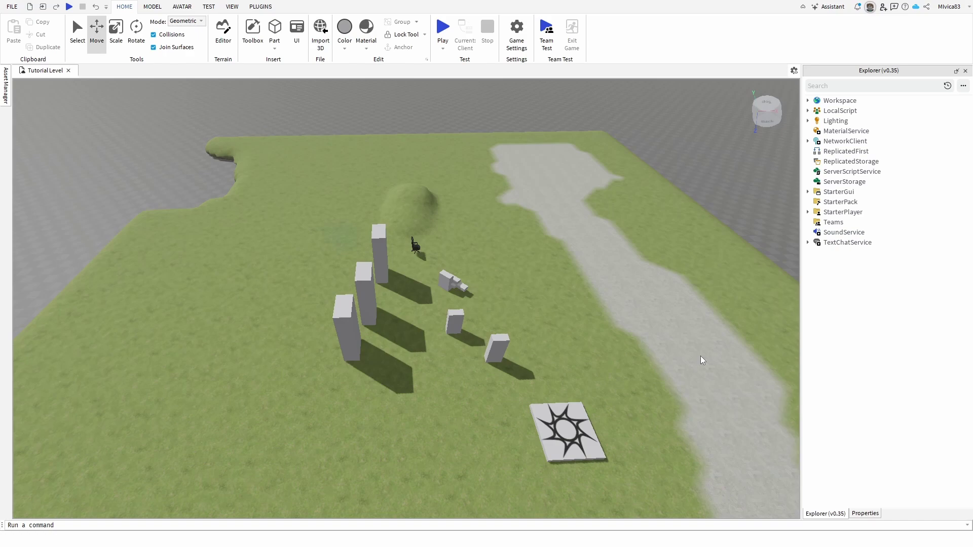
right_drag(622, 342, 622, 343)
scroll(622, 342, up, 2)
key(w)
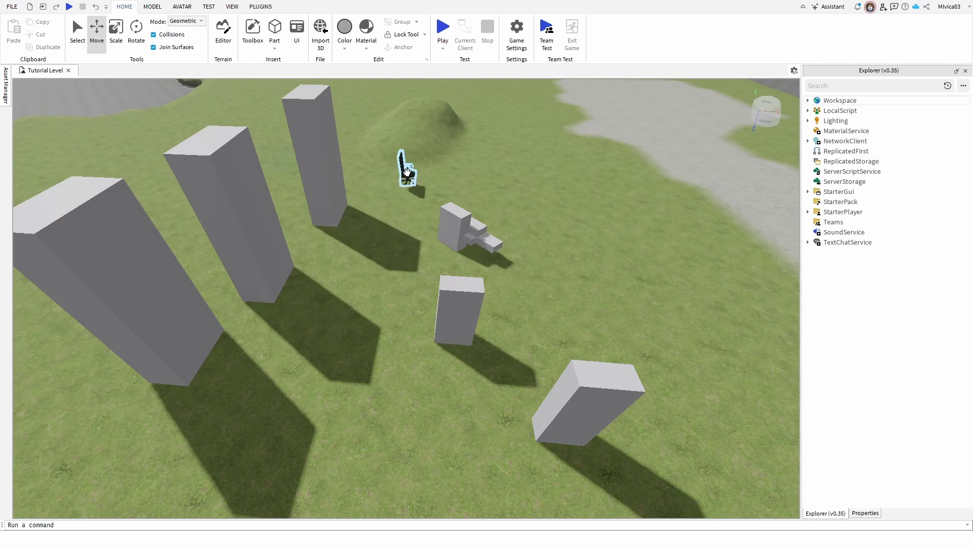
right_drag(531, 210, 532, 209)
key(s)
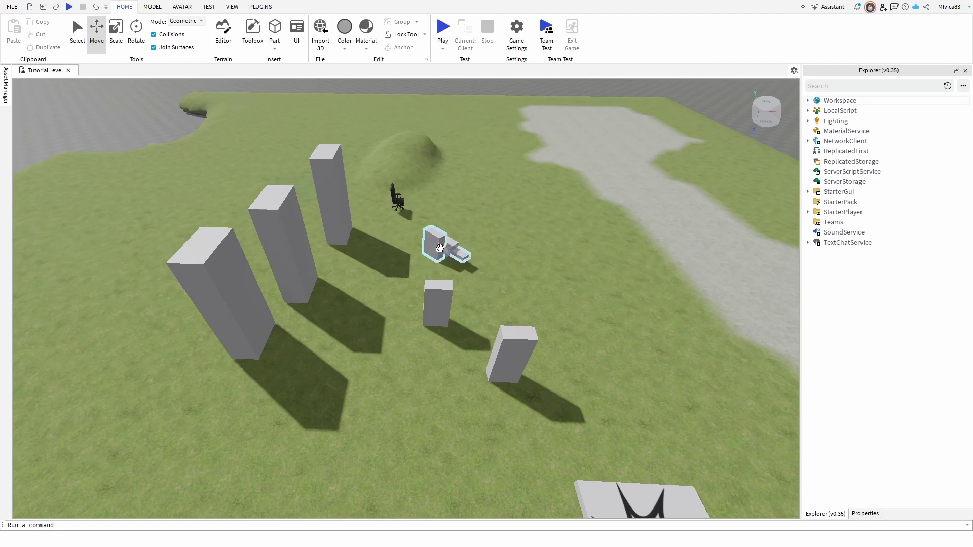
key(ctrl+4)
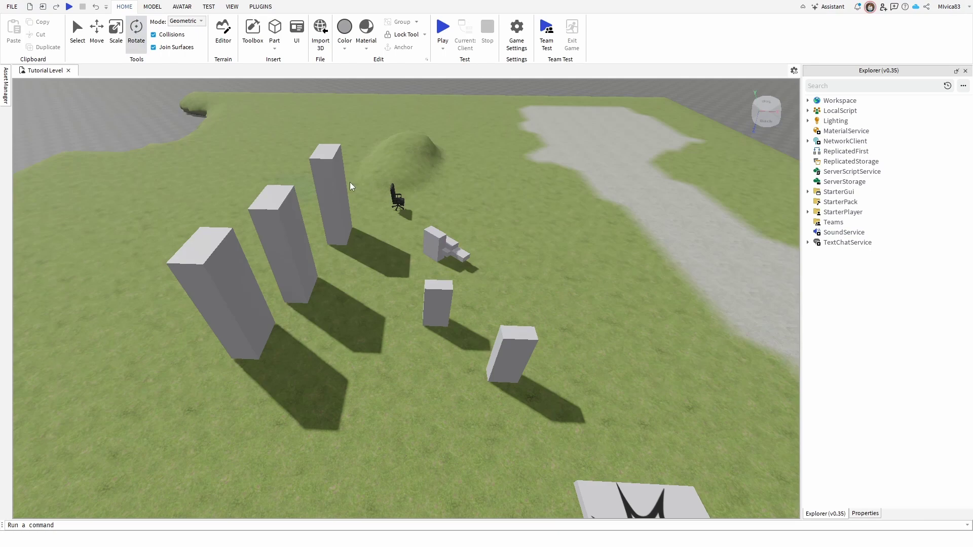
click(436, 241)
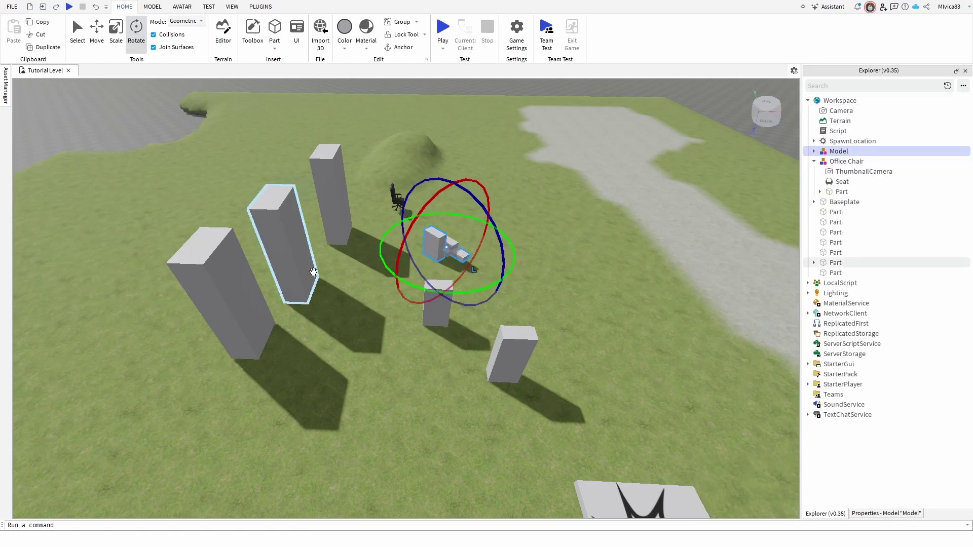
key(d)
right_drag(526, 245, 525, 243)
key(a)
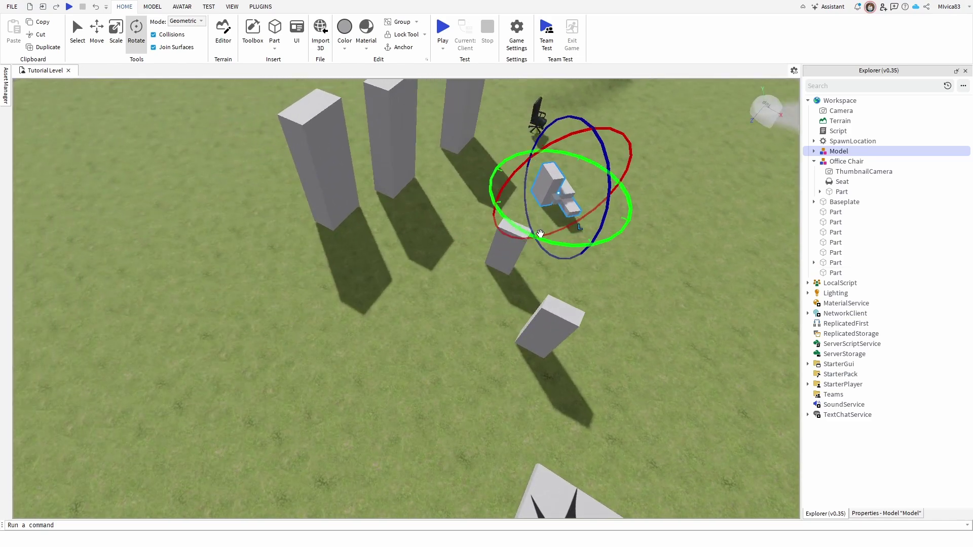
click(160, 218)
right_drag(357, 243, 357, 243)
key(a)
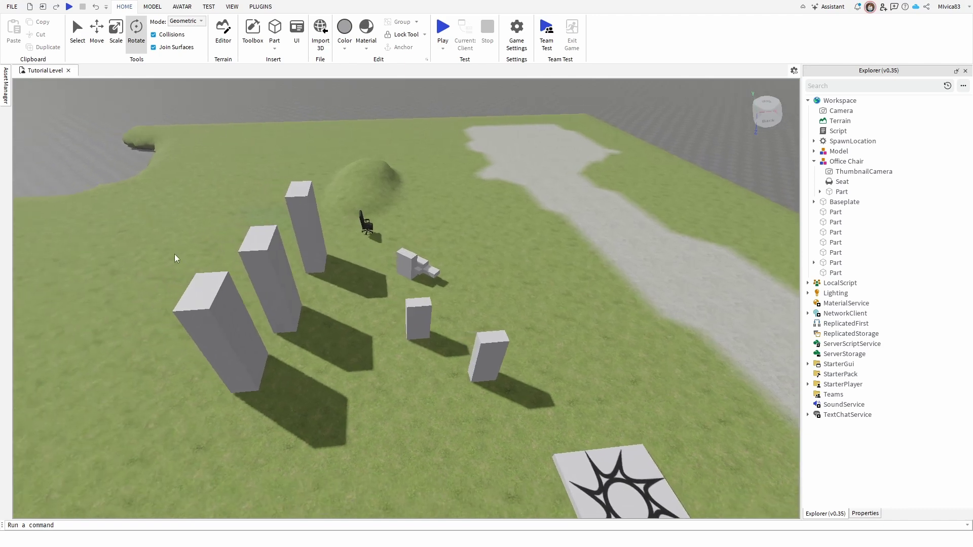
Step: Collapse the Workspace tree and open the properties of the Lighting service
click(808, 101)
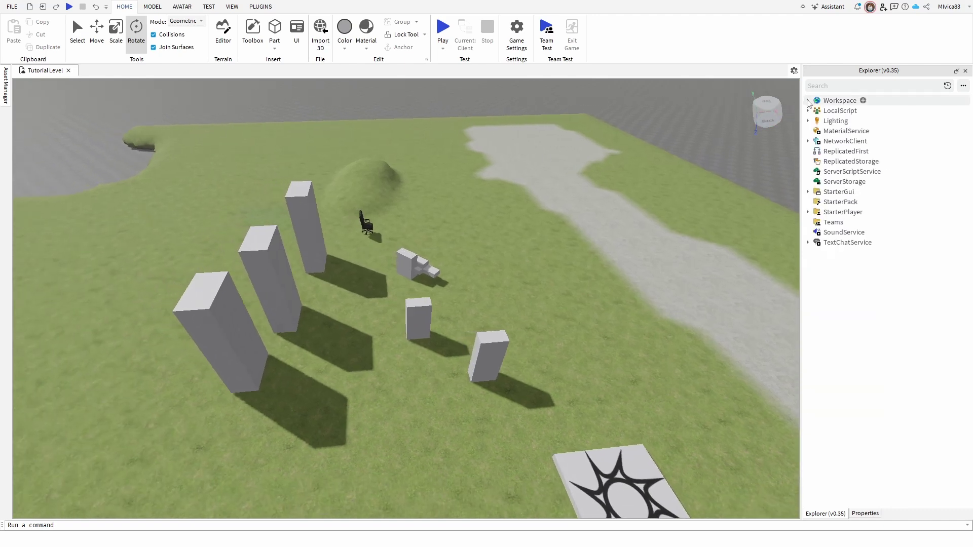
click(832, 121)
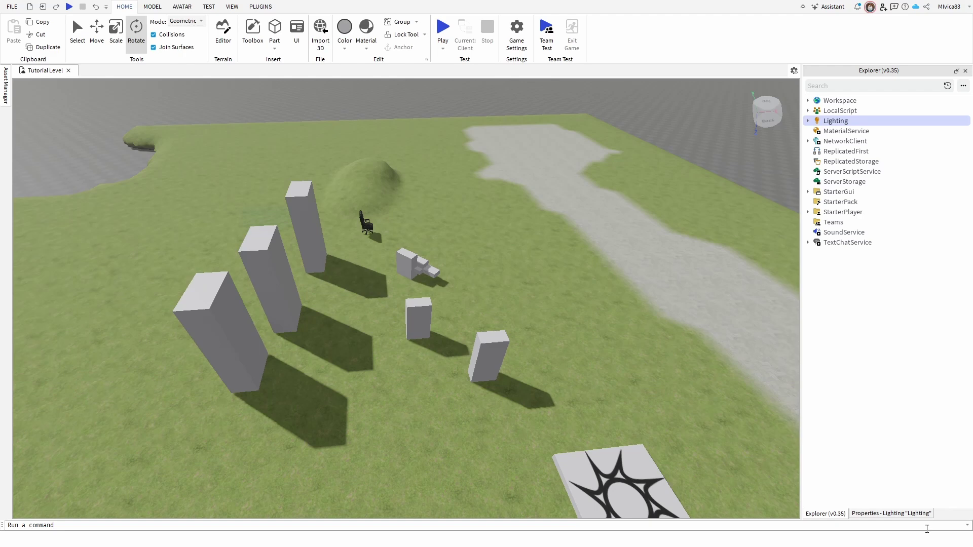
click(916, 513)
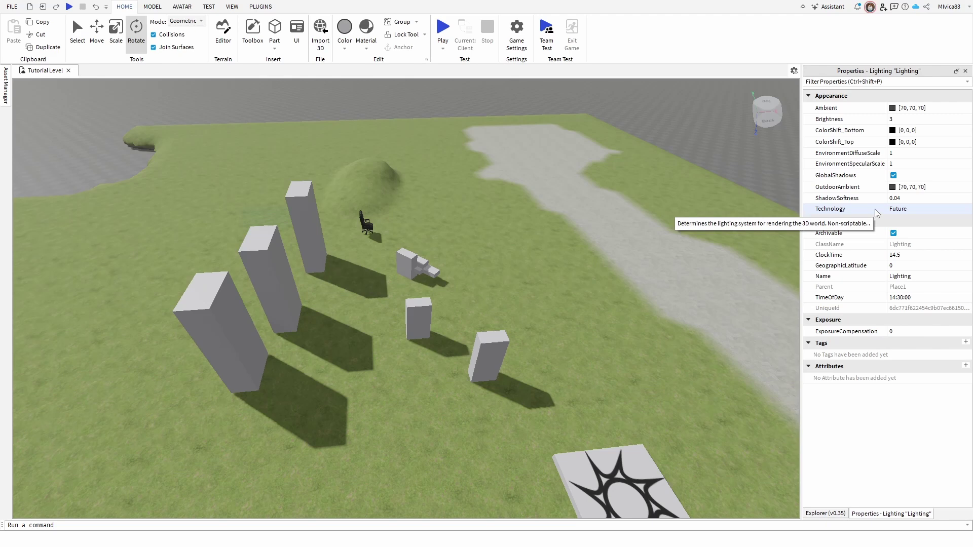
Step: Set the Lighting service's Technology property to Voxel
click(907, 211)
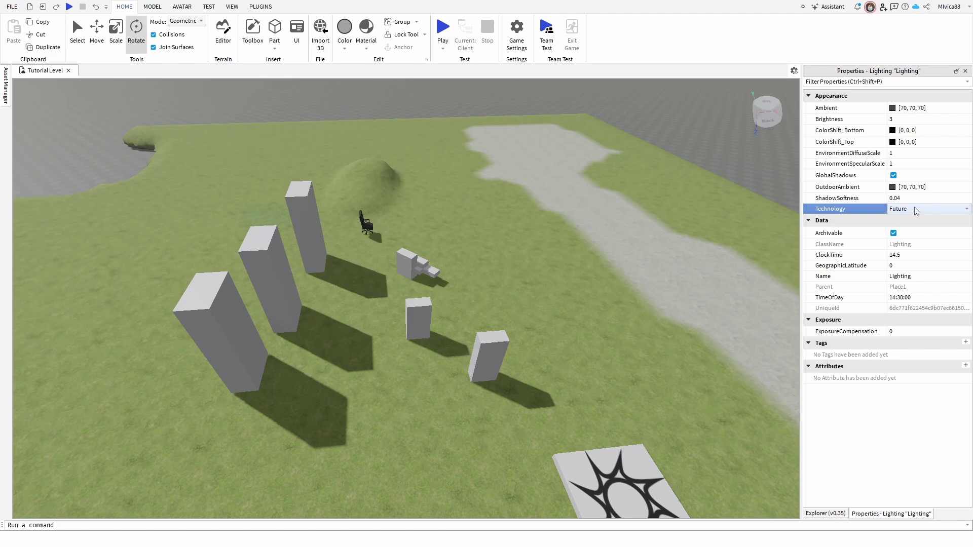
click(916, 211)
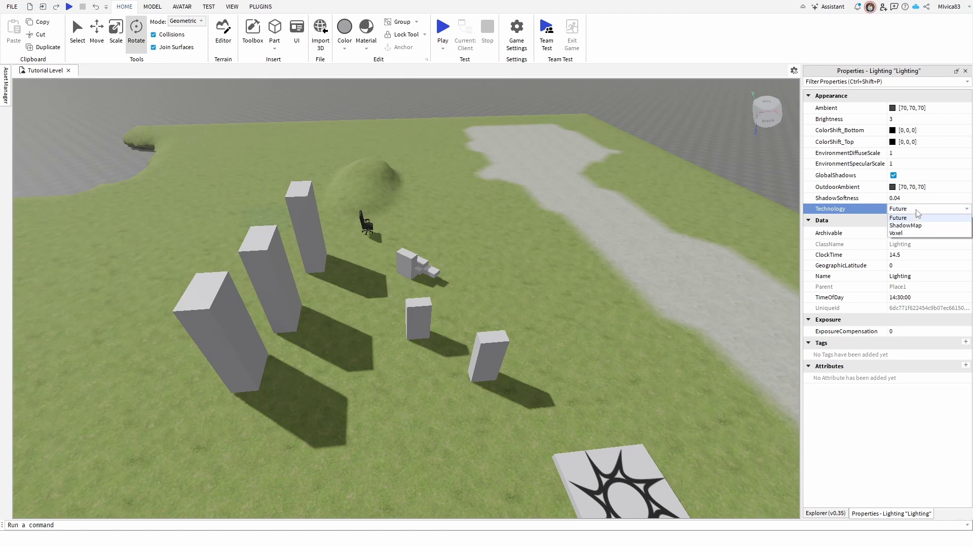
click(901, 234)
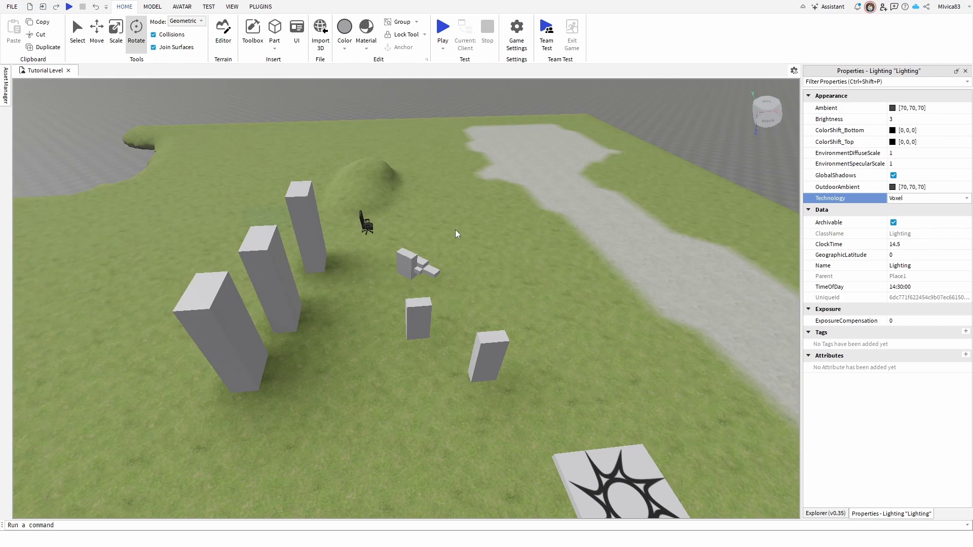
Step: Examine how shadows render around the pillars, blocks and office chair under the Voxel lighting technology
right_drag(501, 249, 501, 248)
key(w)
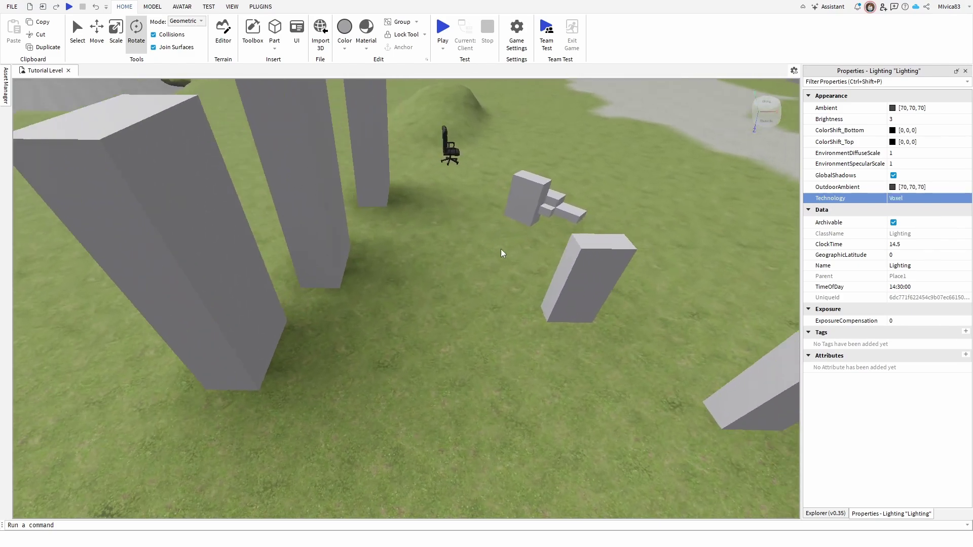
key(w)
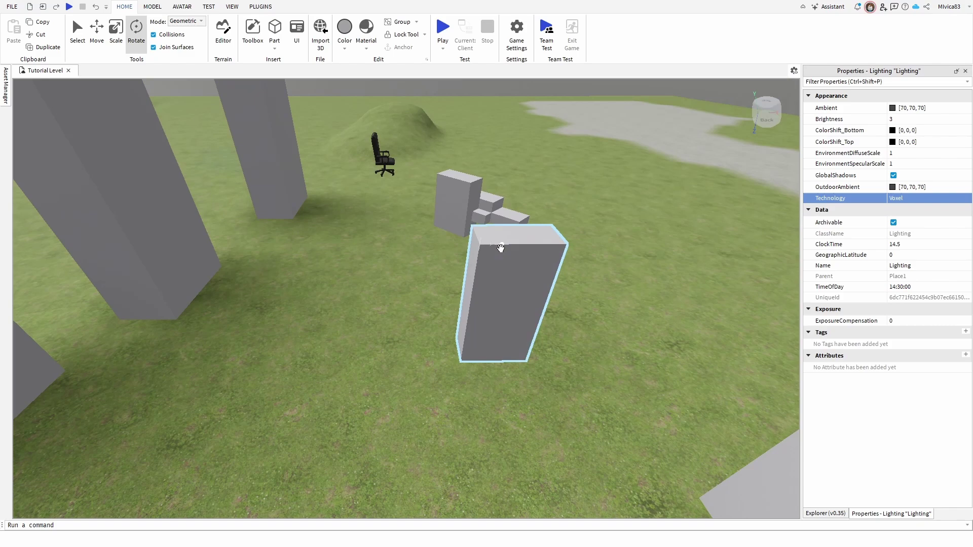
right_drag(501, 249, 500, 249)
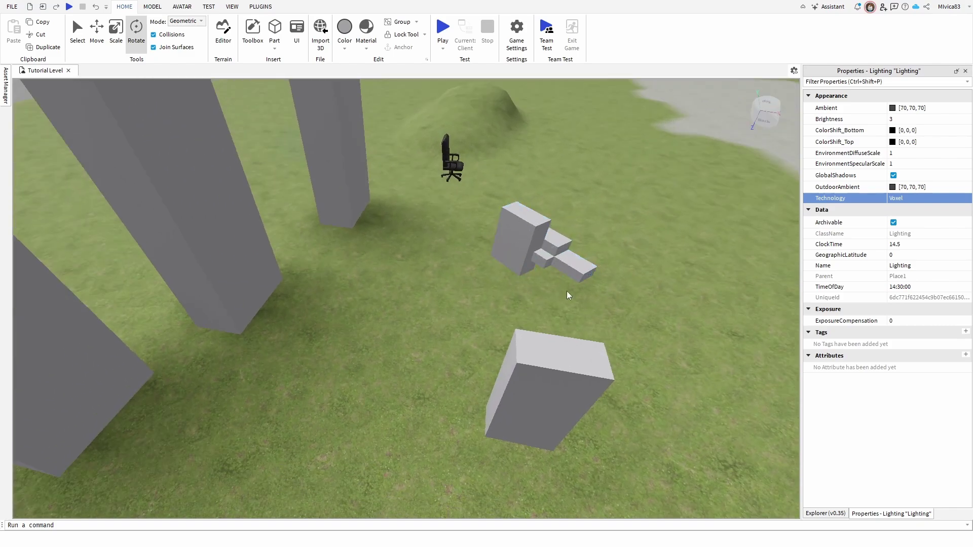
right_drag(567, 291, 567, 291)
key(s)
key(a)
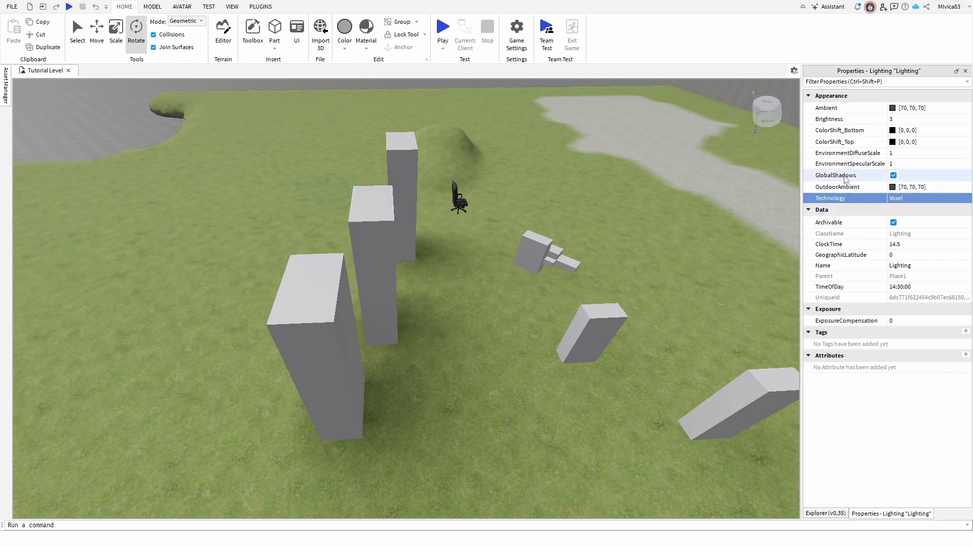
Step: Turn off GlobalShadows for the Lighting service
click(894, 175)
scroll(680, 247, down, 5)
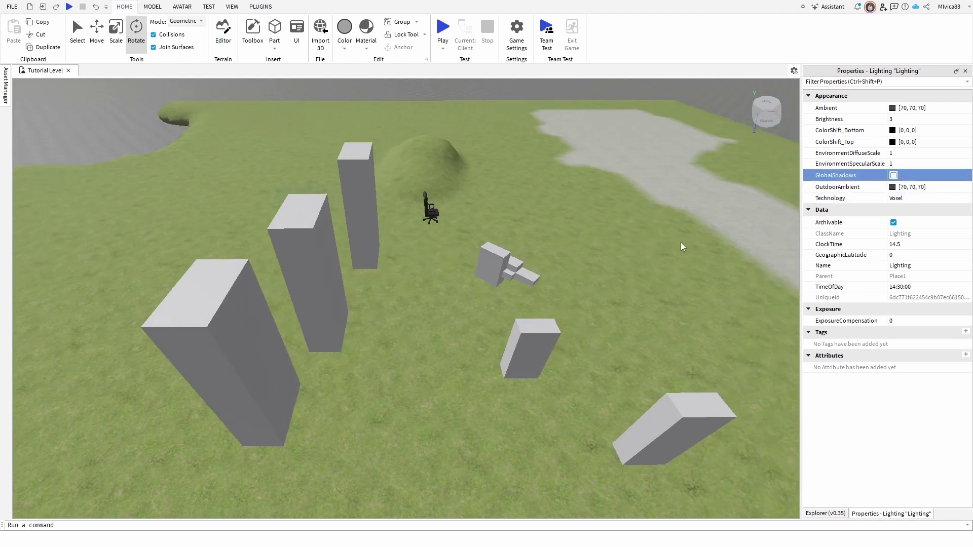
scroll(680, 242, down, 3)
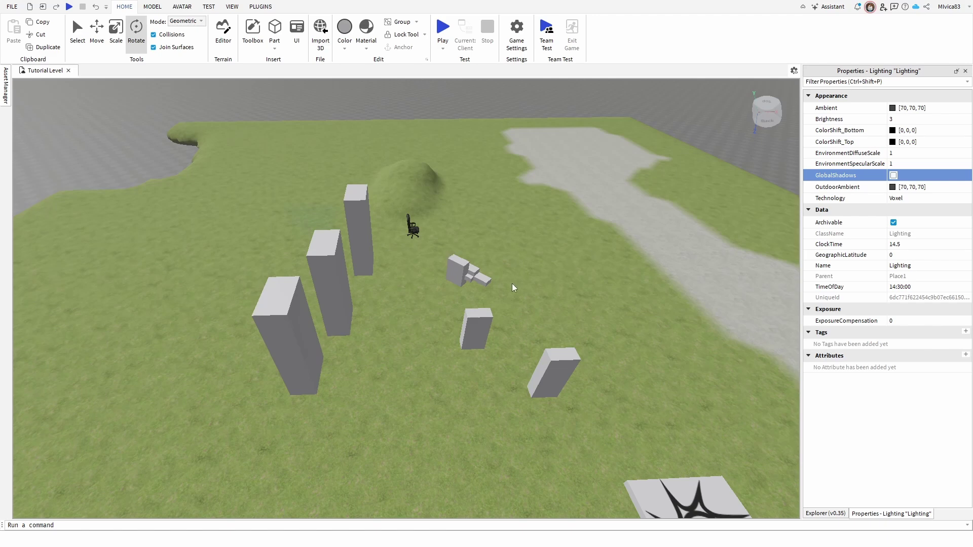
Step: Inspect the pillars, blocks and terrain from lower and side angles with global shadows disabled
right_drag(512, 284, 522, 284)
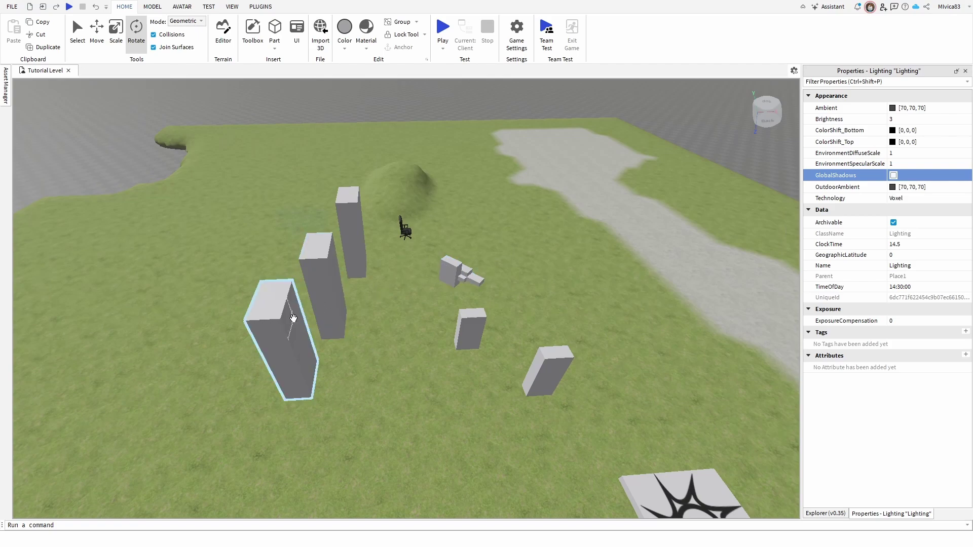
right_drag(298, 314, 298, 264)
key(q)
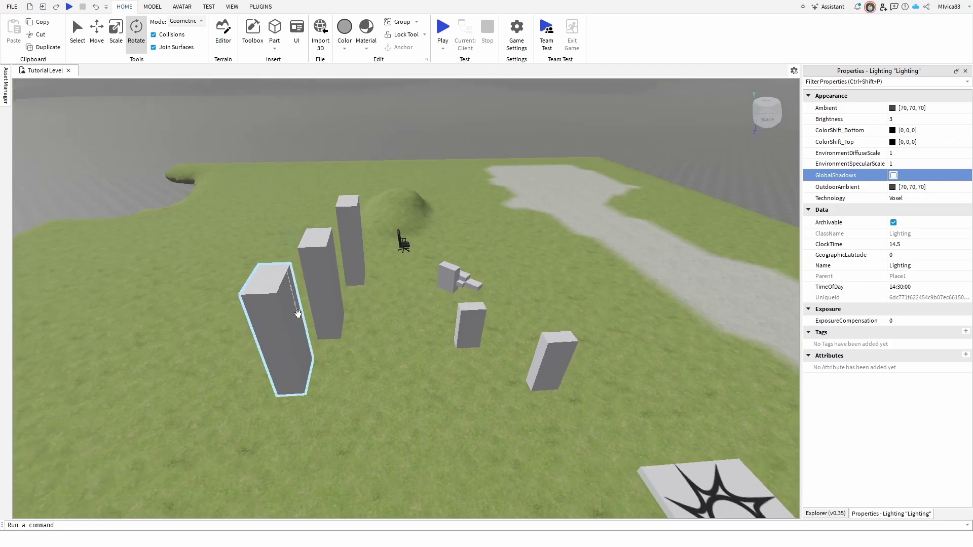
mouse_move(298, 315)
right_down()
mouse_move(298, 254)
mouse_move(306, 317)
right_up()
key(w)
key(q)
key(d)
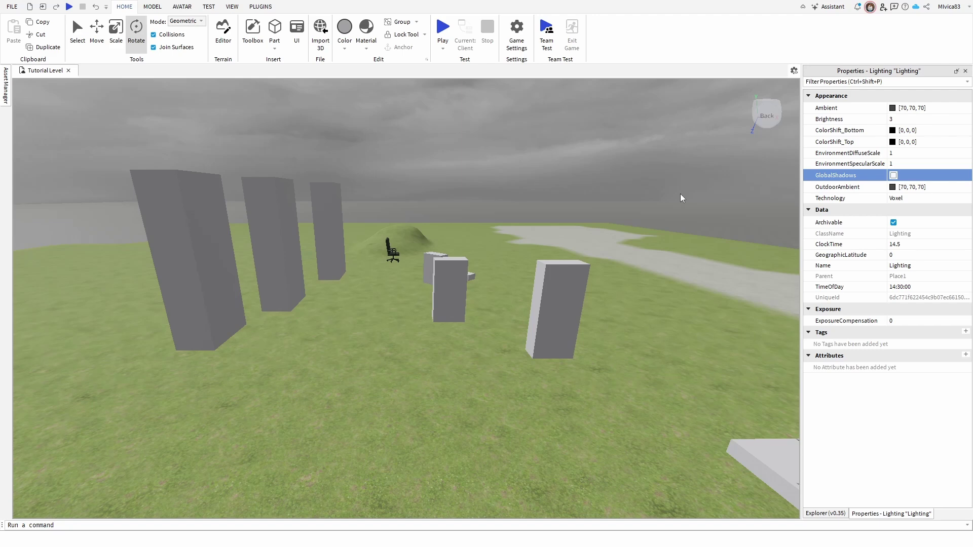
mouse_move(654, 214)
right_down()
mouse_move(655, 223)
mouse_move(670, 219)
right_up()
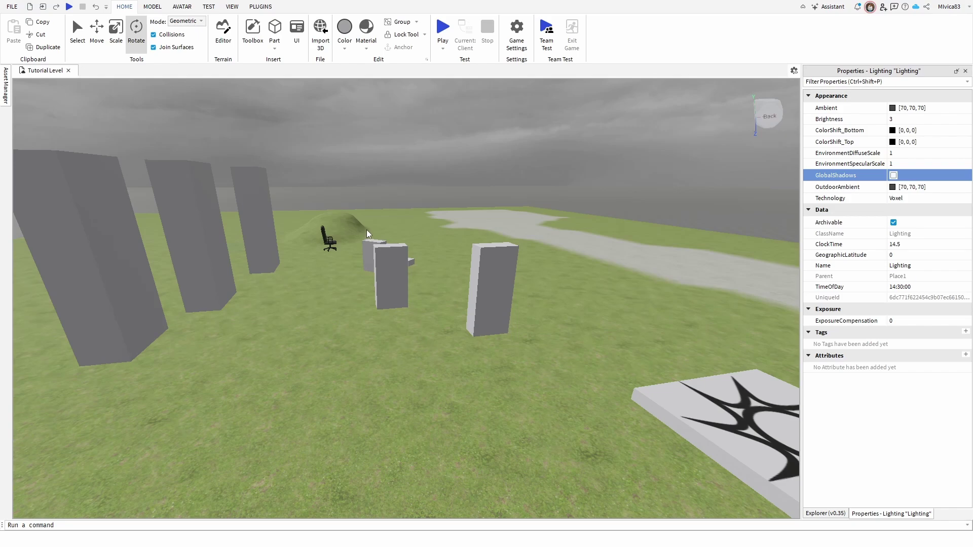
right_drag(394, 232, 397, 224)
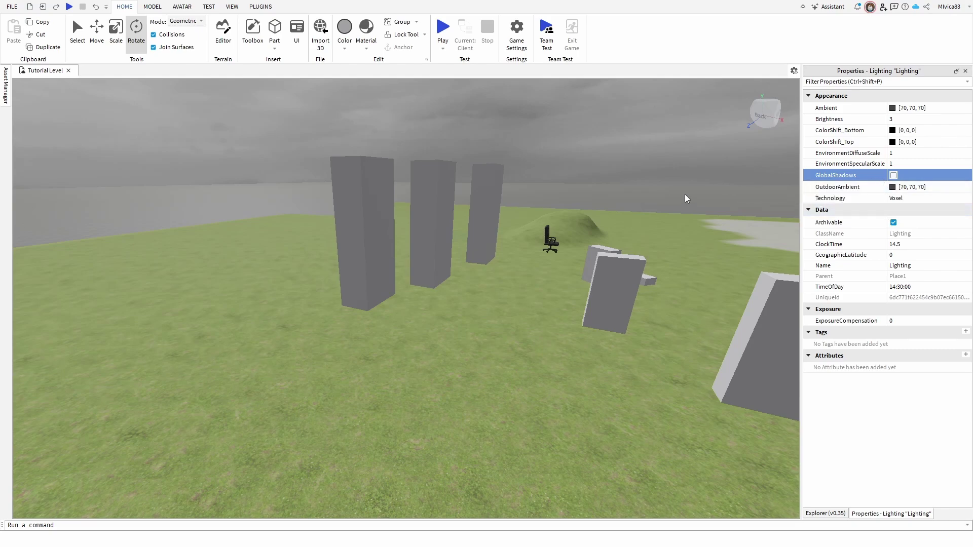
right_drag(693, 196, 693, 196)
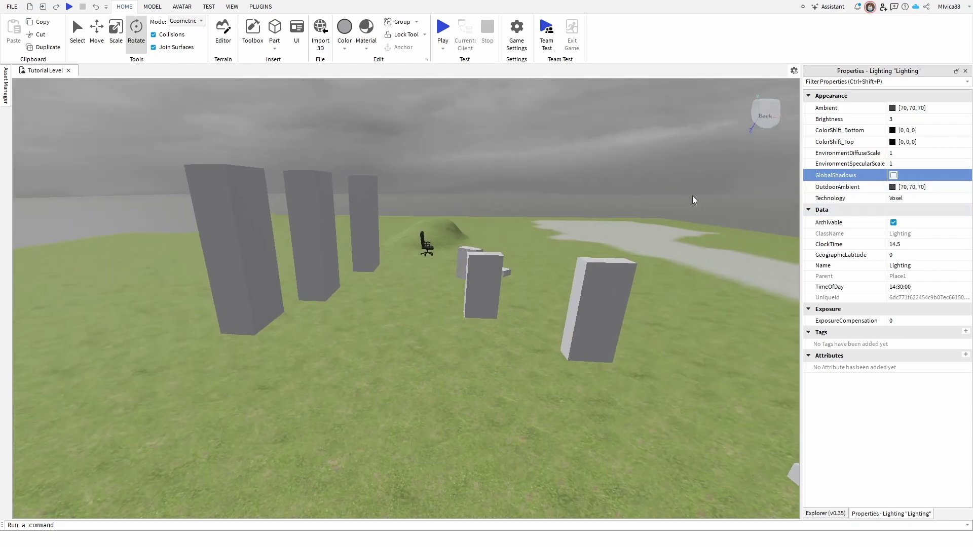